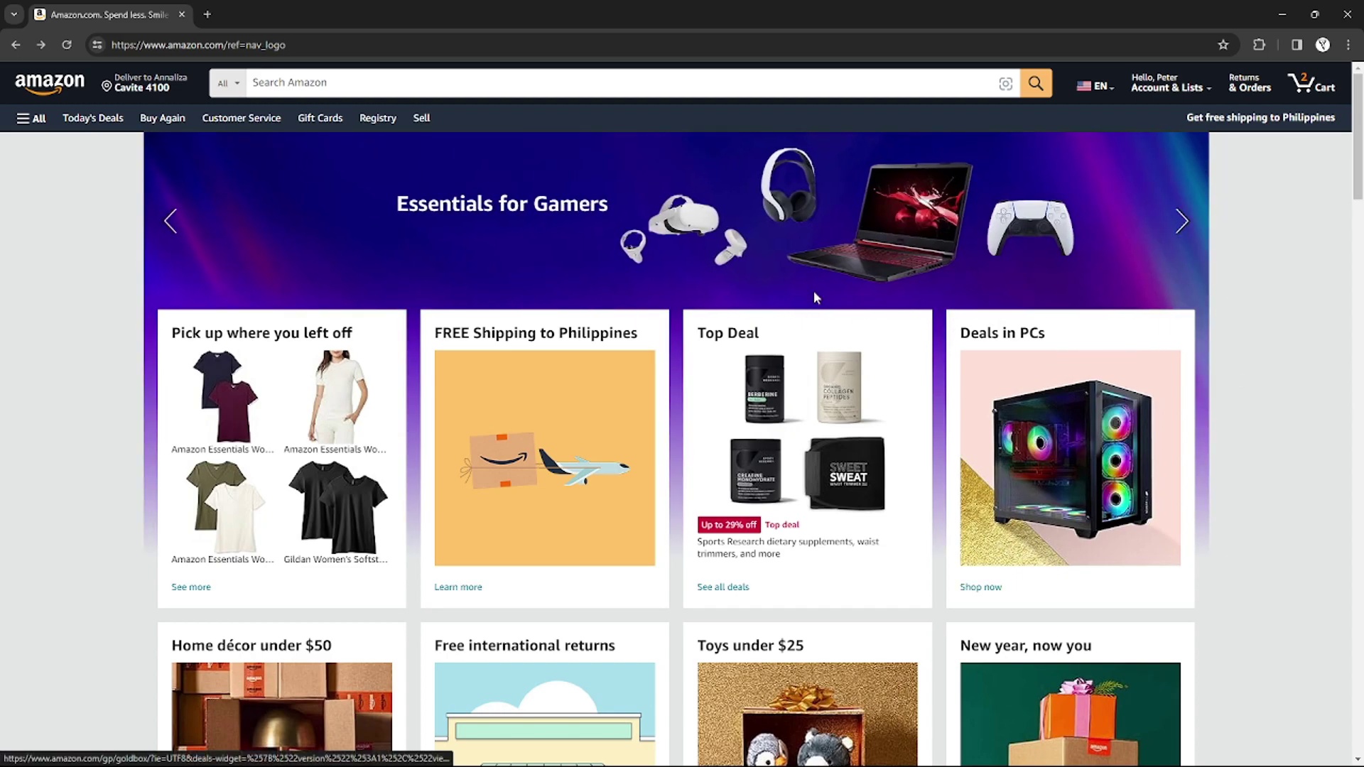
# Open Your Account from Account & Lists and go to Communication preferences under Communication and content
pyautogui.hotkey('ctrl', 'l')
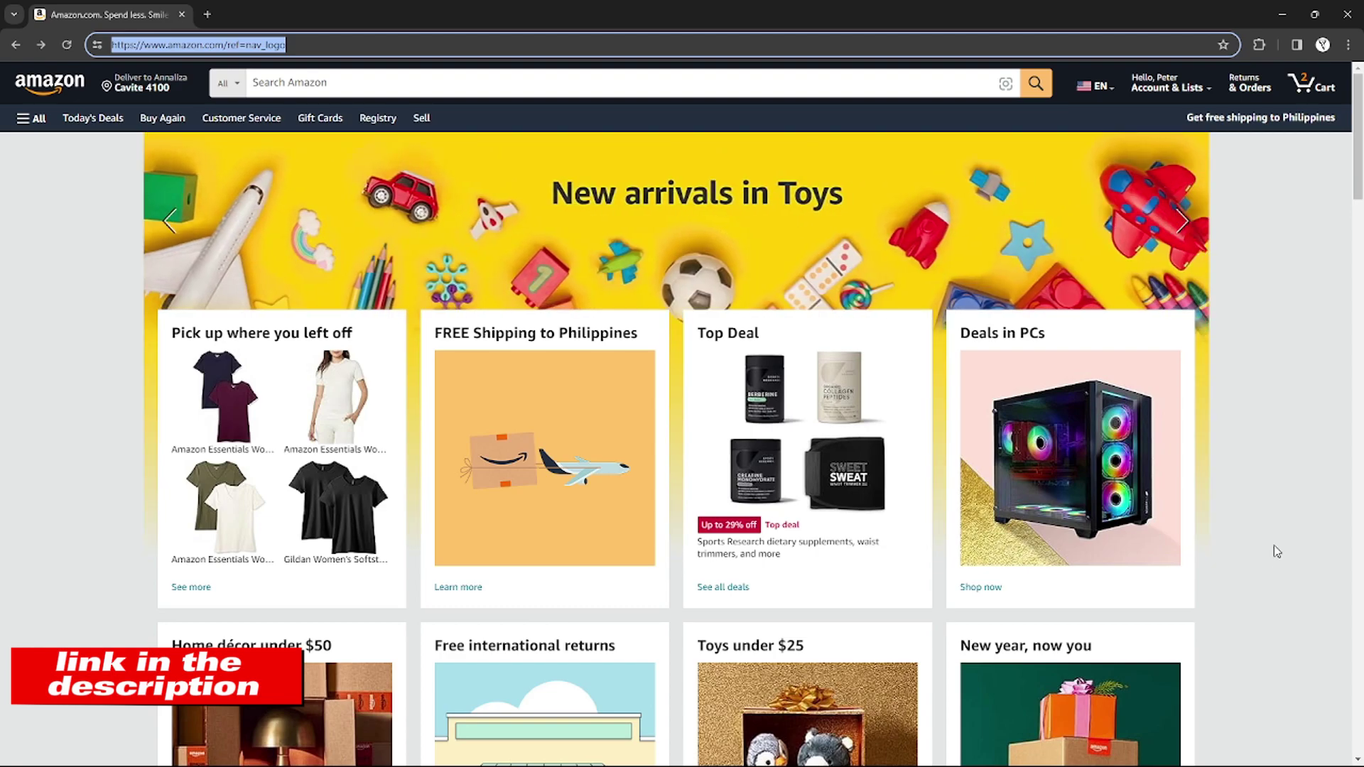
pyautogui.click(1284, 522)
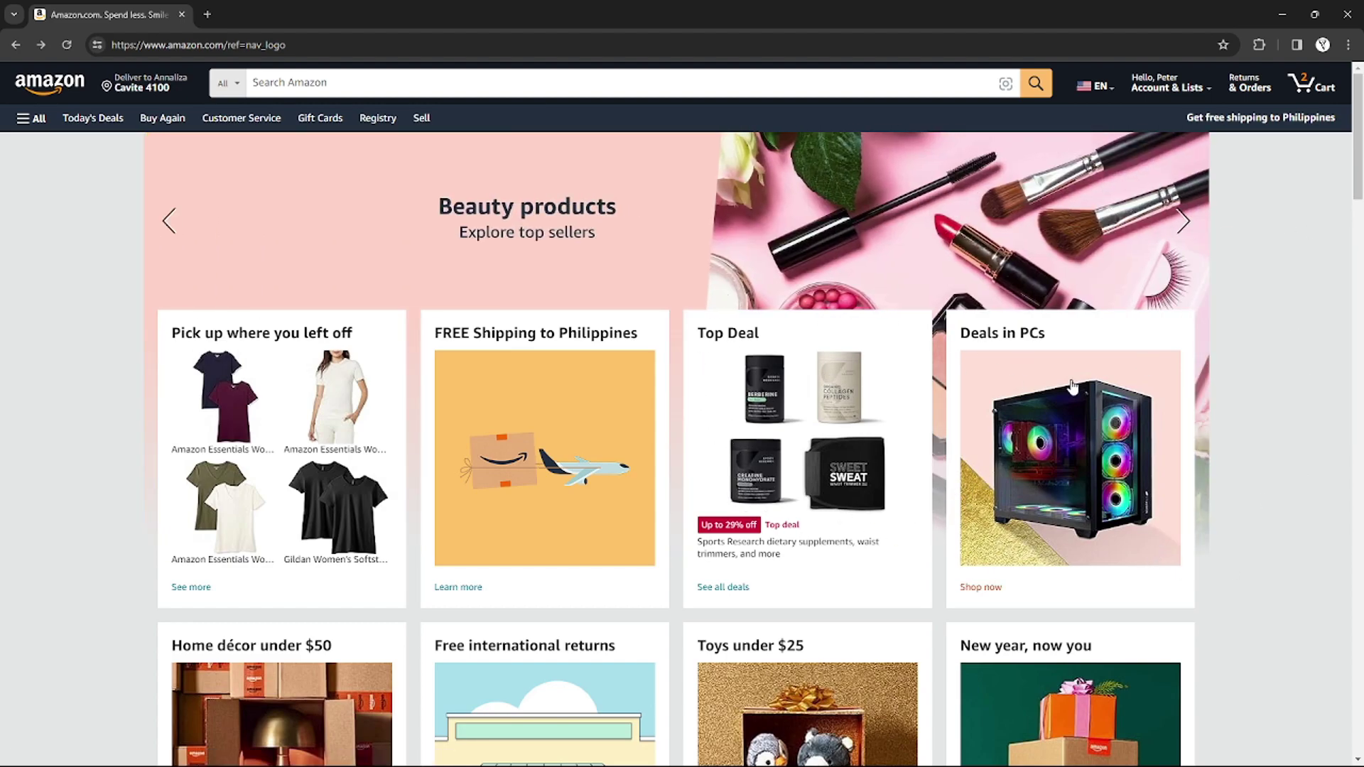
pyautogui.moveTo(1169, 83)
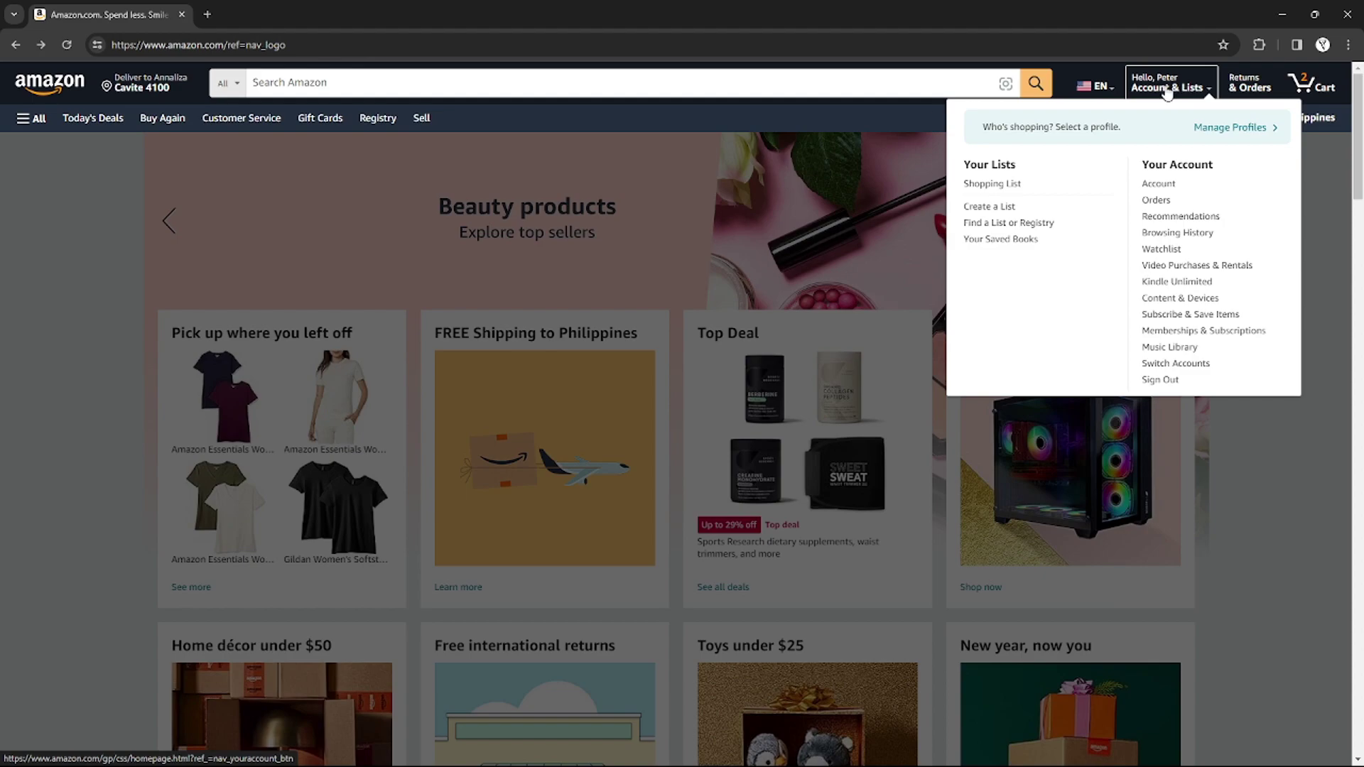
pyautogui.click(1158, 185)
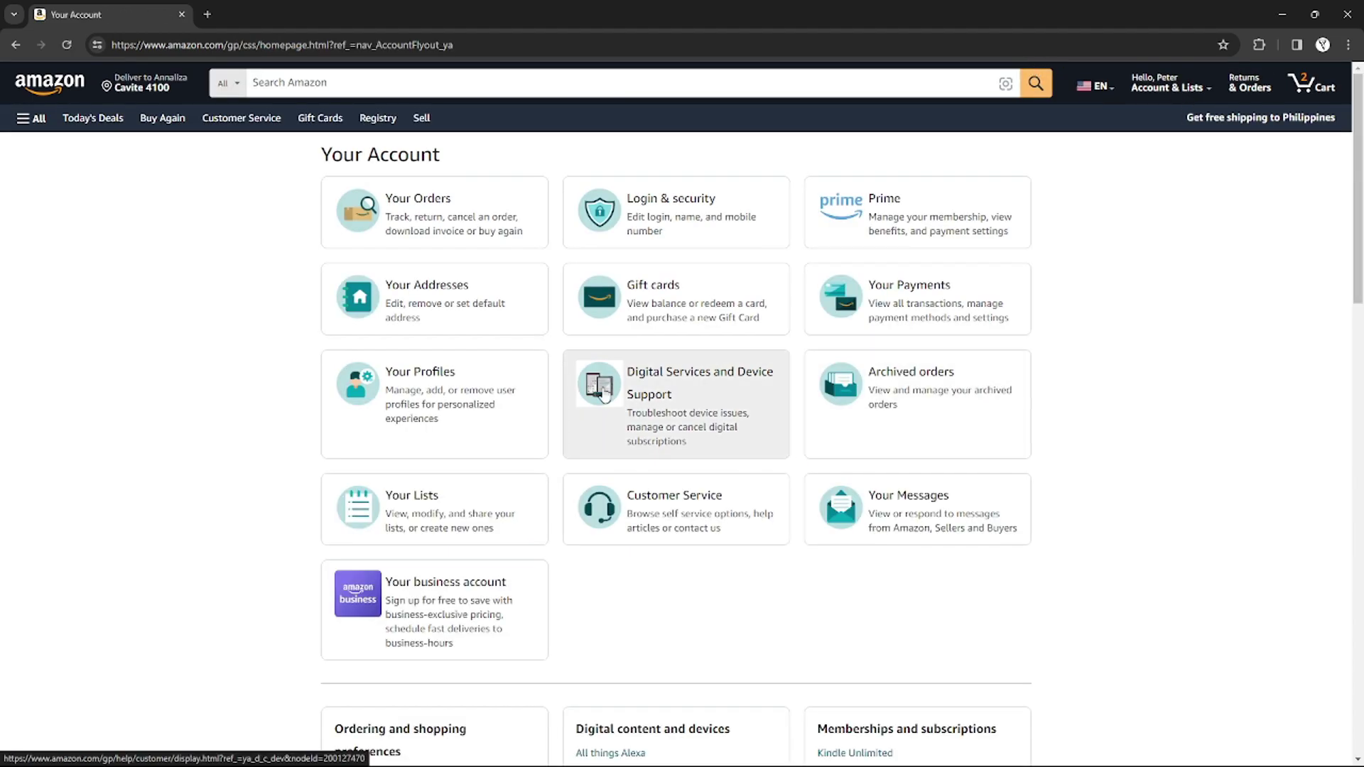
pyautogui.scroll(-2, 900, 410)
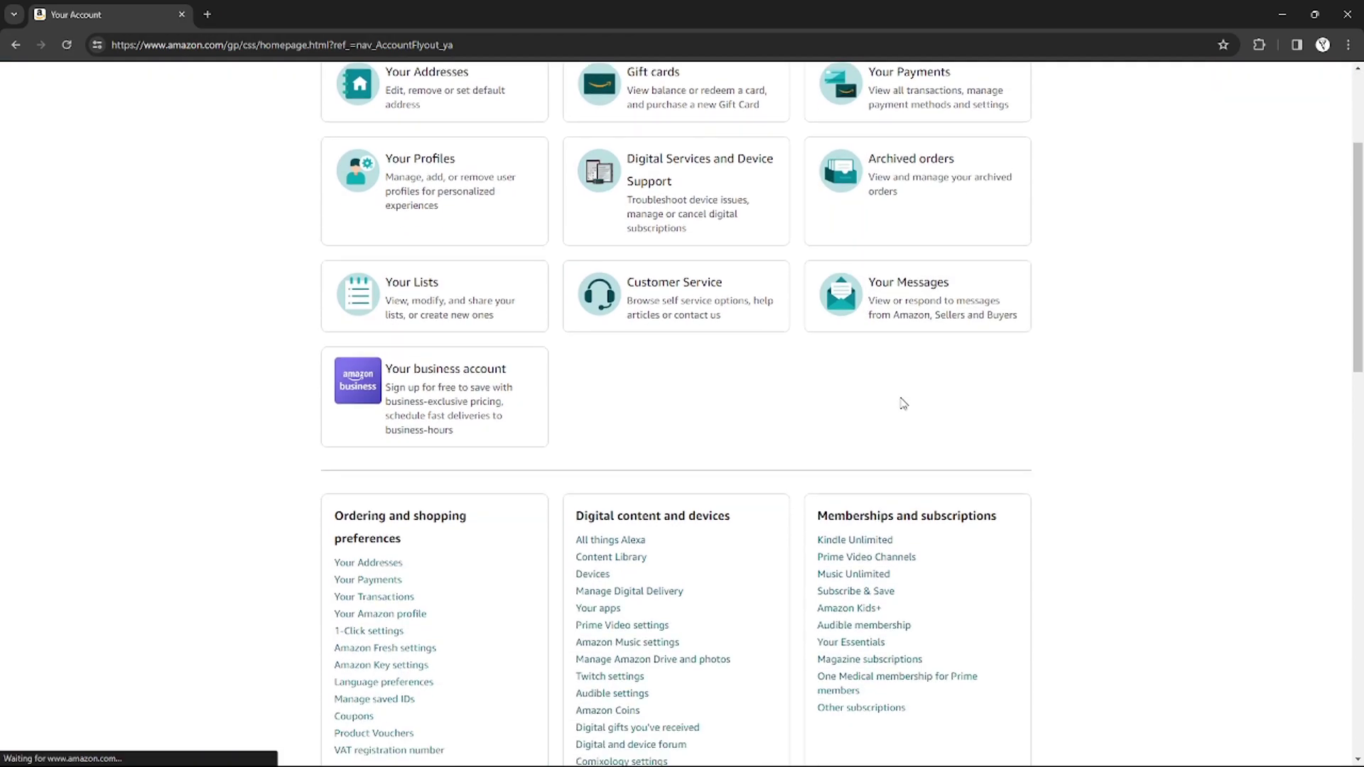
pyautogui.scroll(-3, 901, 404)
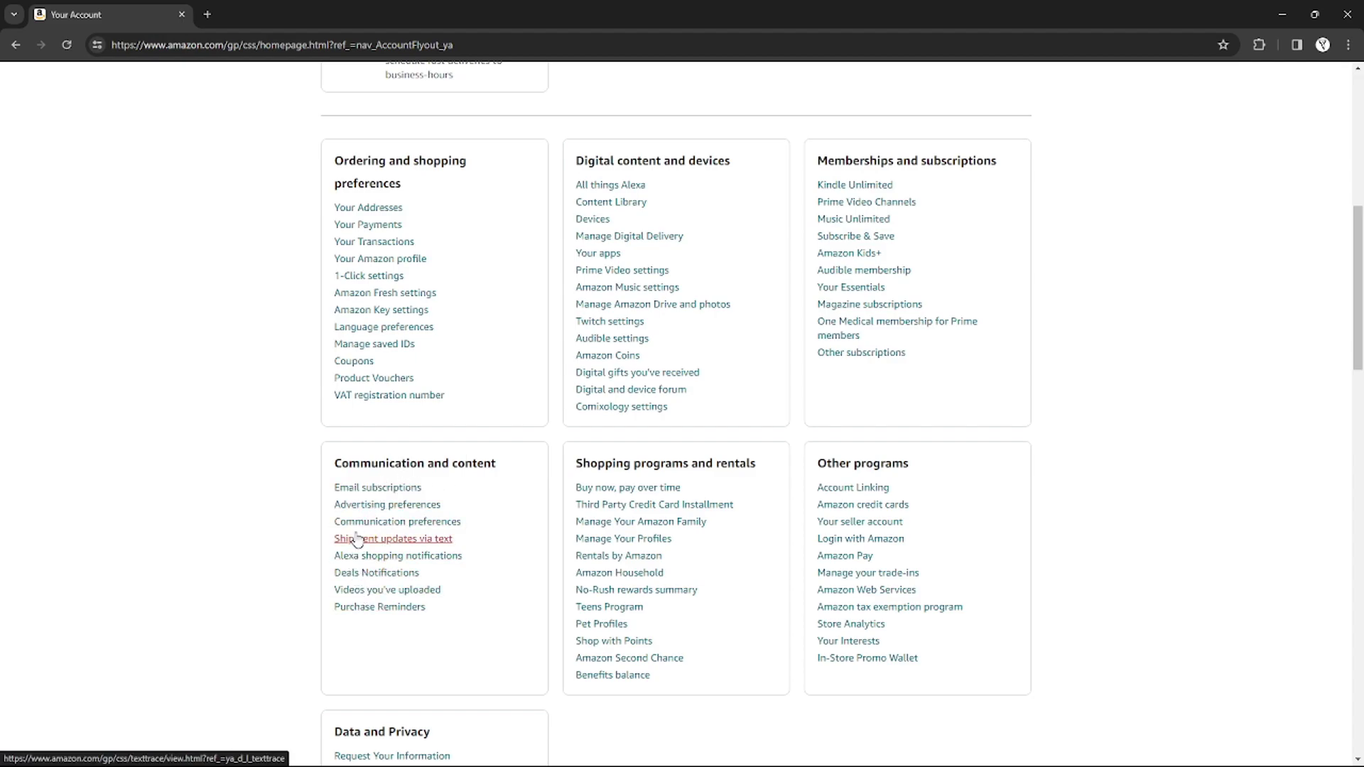
pyautogui.click(388, 524)
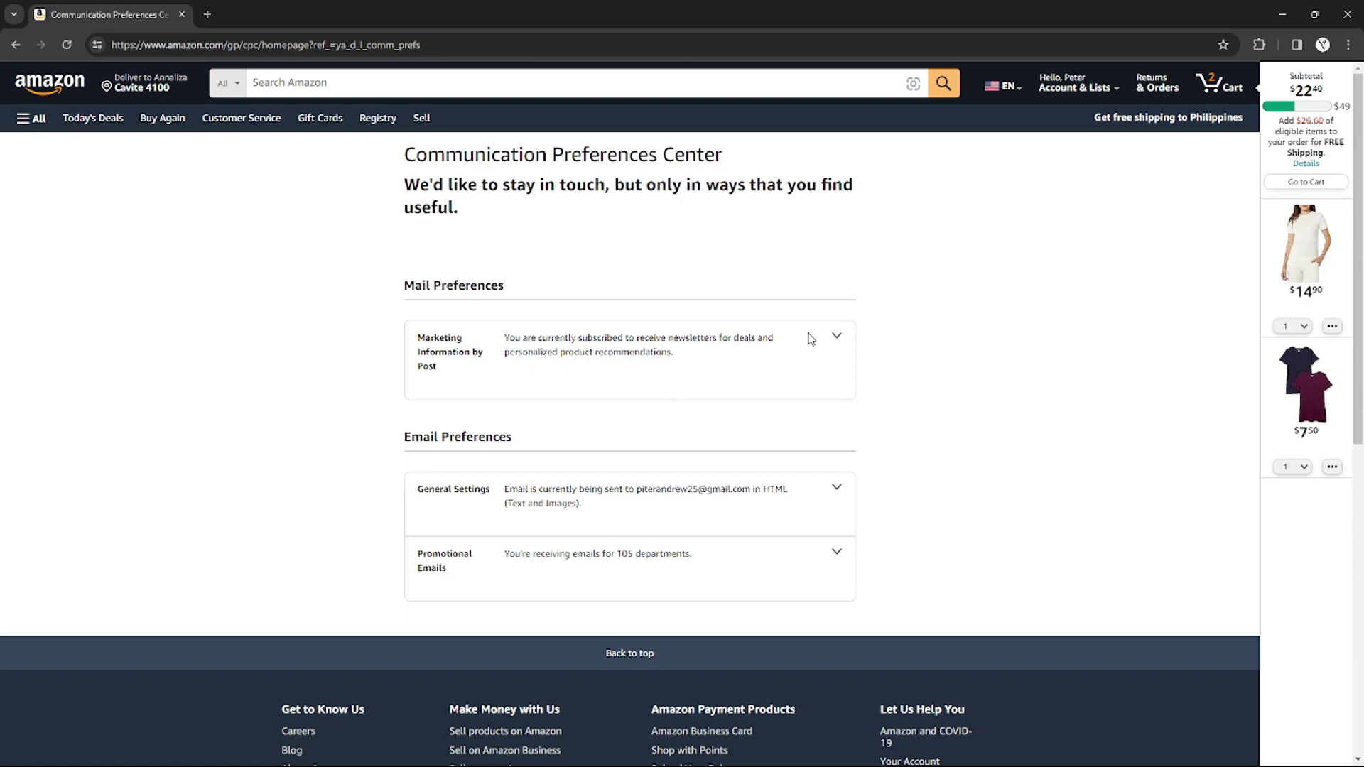
# Keep 'Do not send me marketing information by mail' selected under Marketing Information by Post and save
pyautogui.click(836, 337)
pyautogui.scroll(-2, 840, 350)
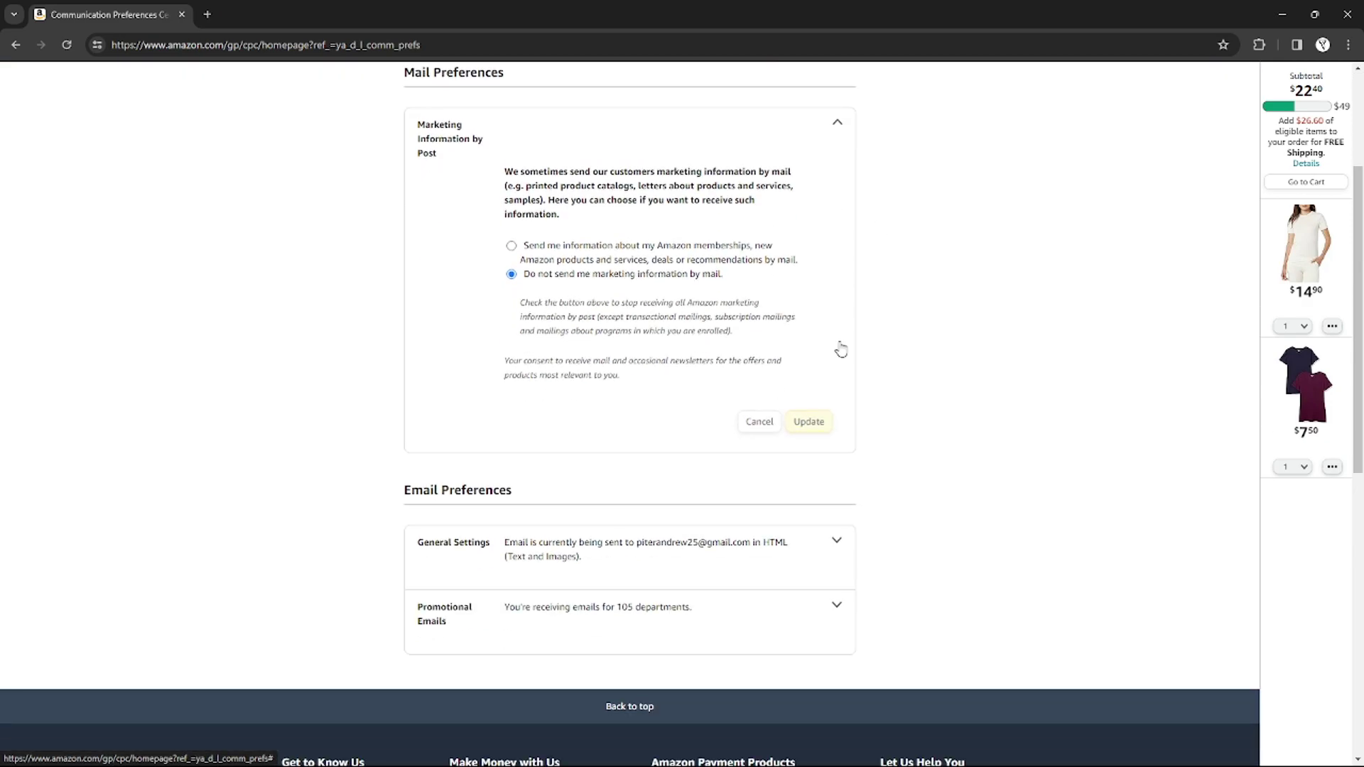
pyautogui.scroll(1, 549, 230)
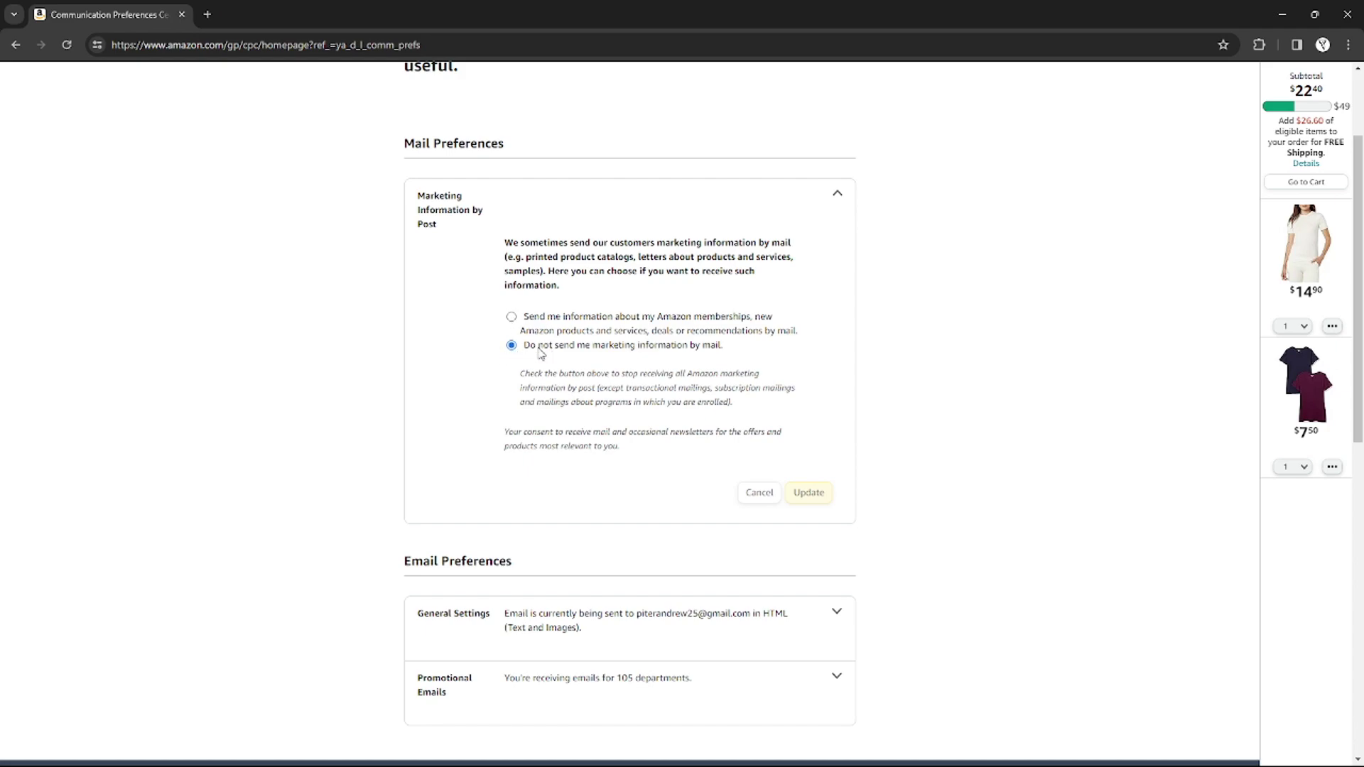
pyautogui.moveTo(529, 347); pyautogui.dragTo(727, 362)
pyautogui.click(699, 362)
pyautogui.moveTo(522, 347); pyautogui.dragTo(738, 361)
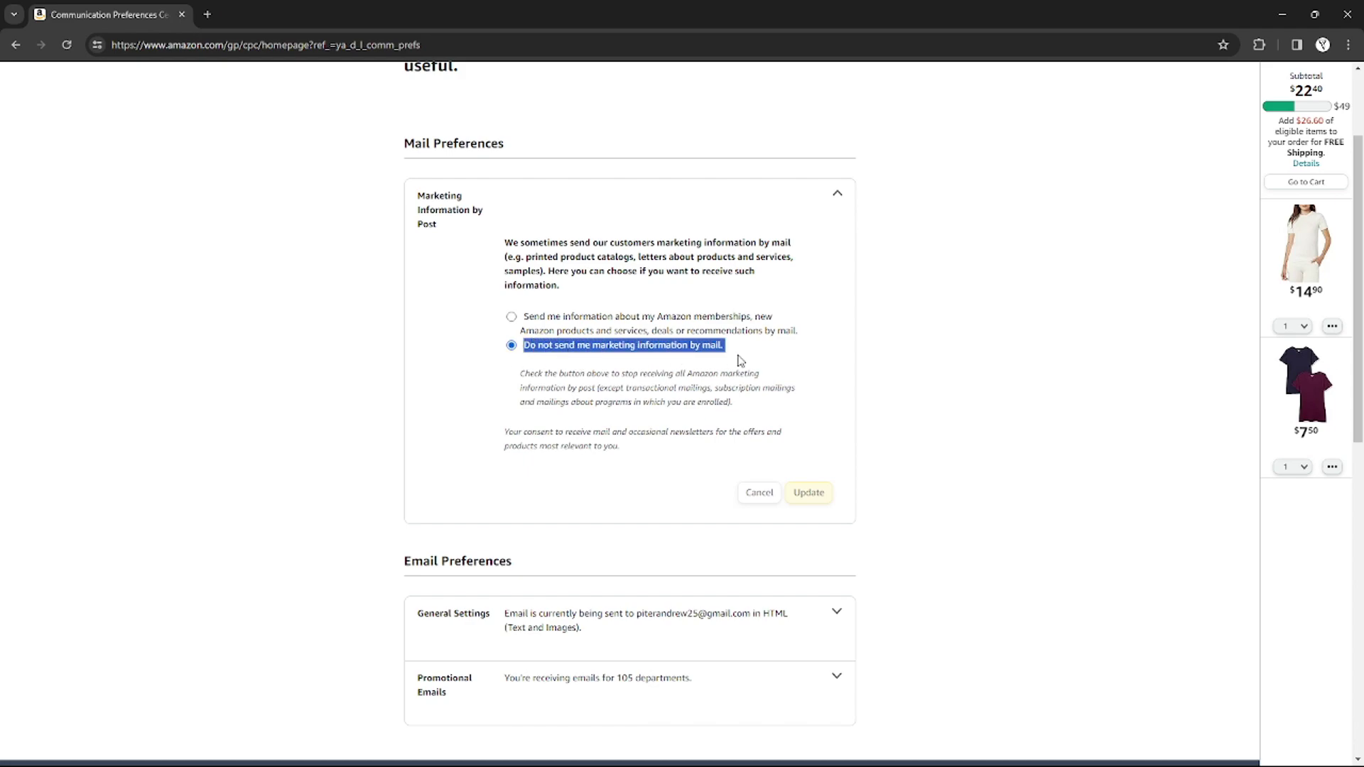
pyautogui.click(816, 497)
pyautogui.click(837, 196)
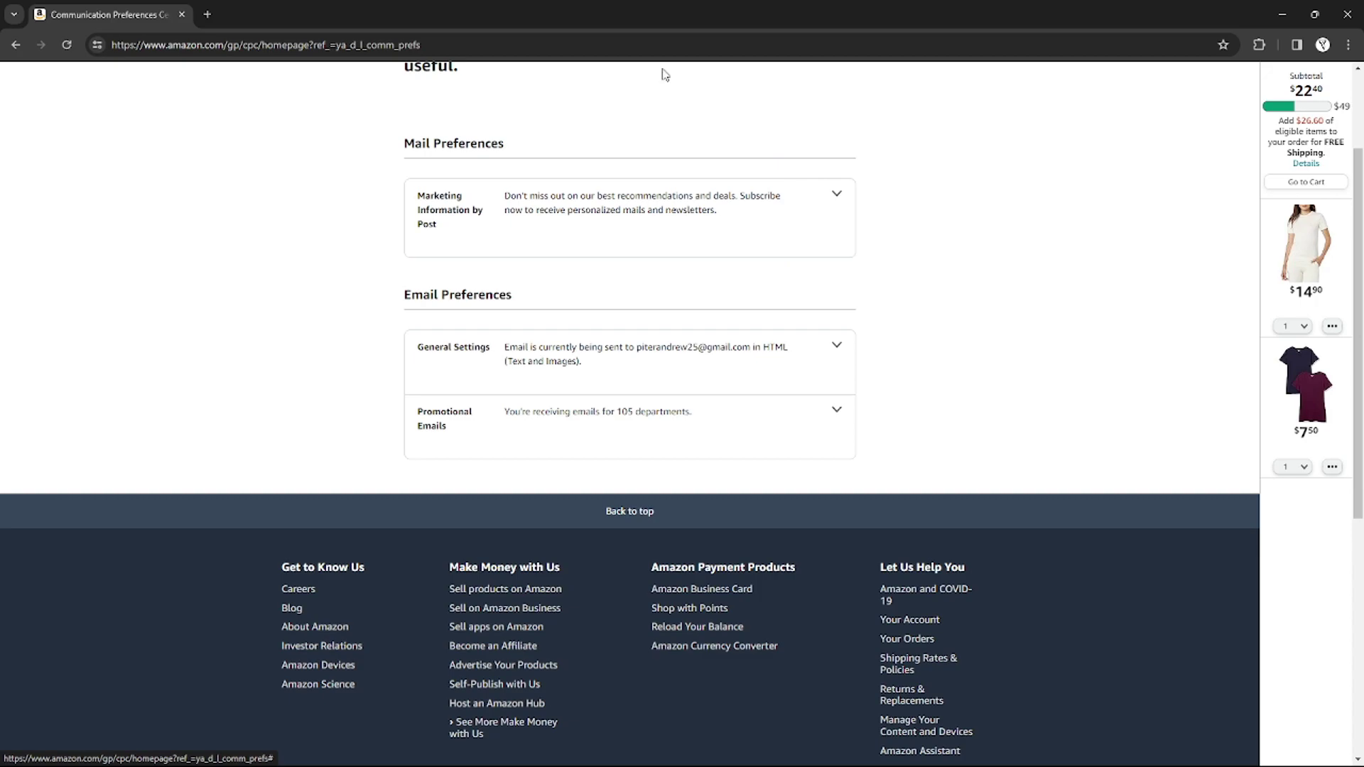
pyautogui.click(837, 346)
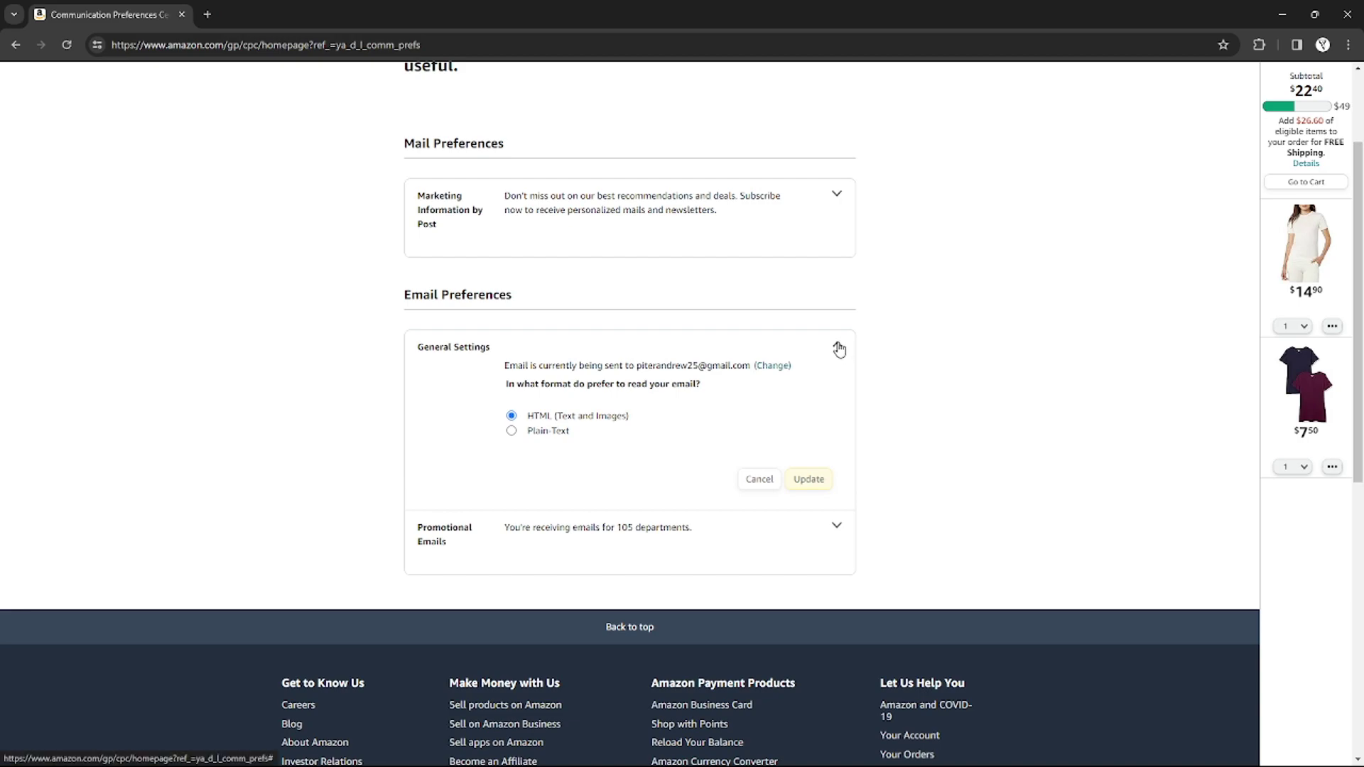
pyautogui.click(838, 348)
# Tick 'Do not send me any marketing emails for now' under Promotional Emails, leaving 0 departments
pyautogui.click(838, 415)
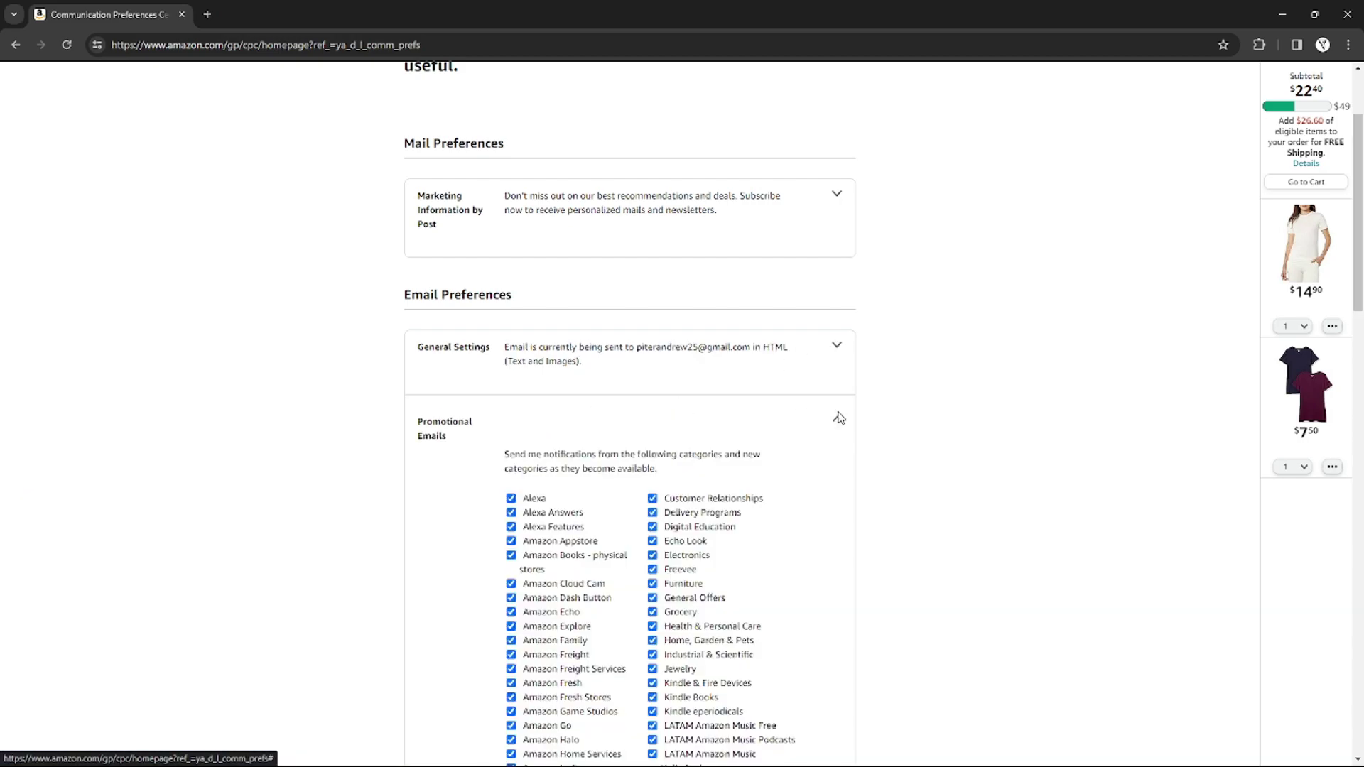
pyautogui.scroll(-3, 654, 449)
pyautogui.scroll(-2, 654, 449)
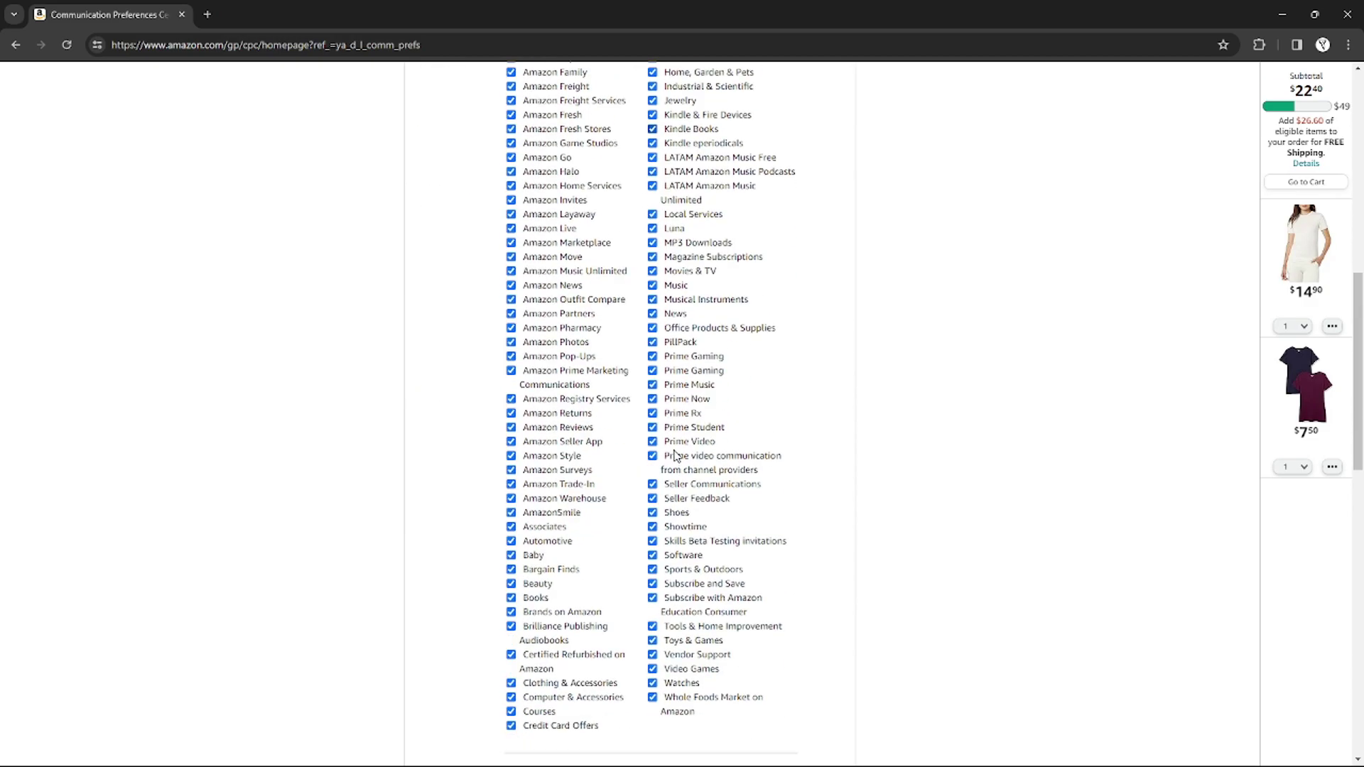
pyautogui.scroll(-3, 660, 448)
pyautogui.scroll(-3, 670, 446)
pyautogui.scroll(1, 564, 288)
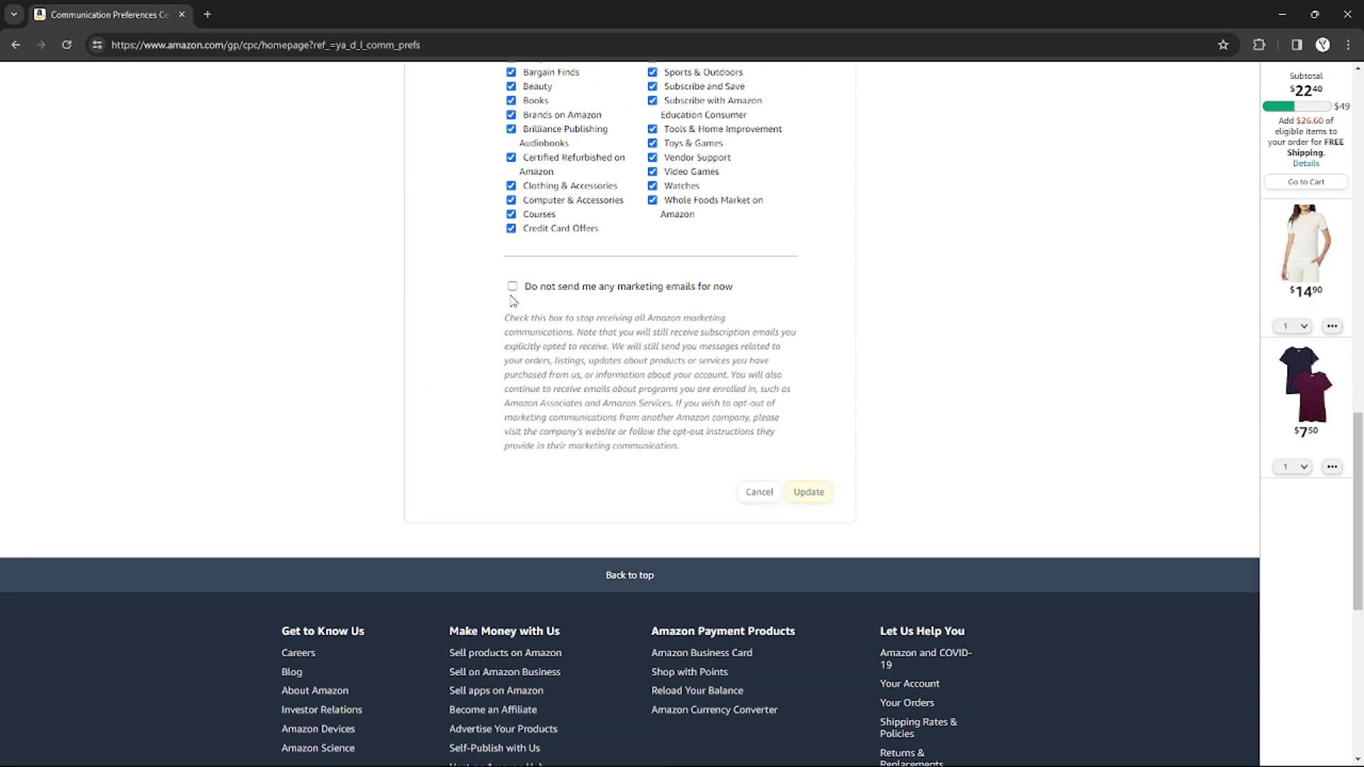
pyautogui.click(513, 288)
pyautogui.scroll(5, 563, 387)
pyautogui.scroll(5, 557, 238)
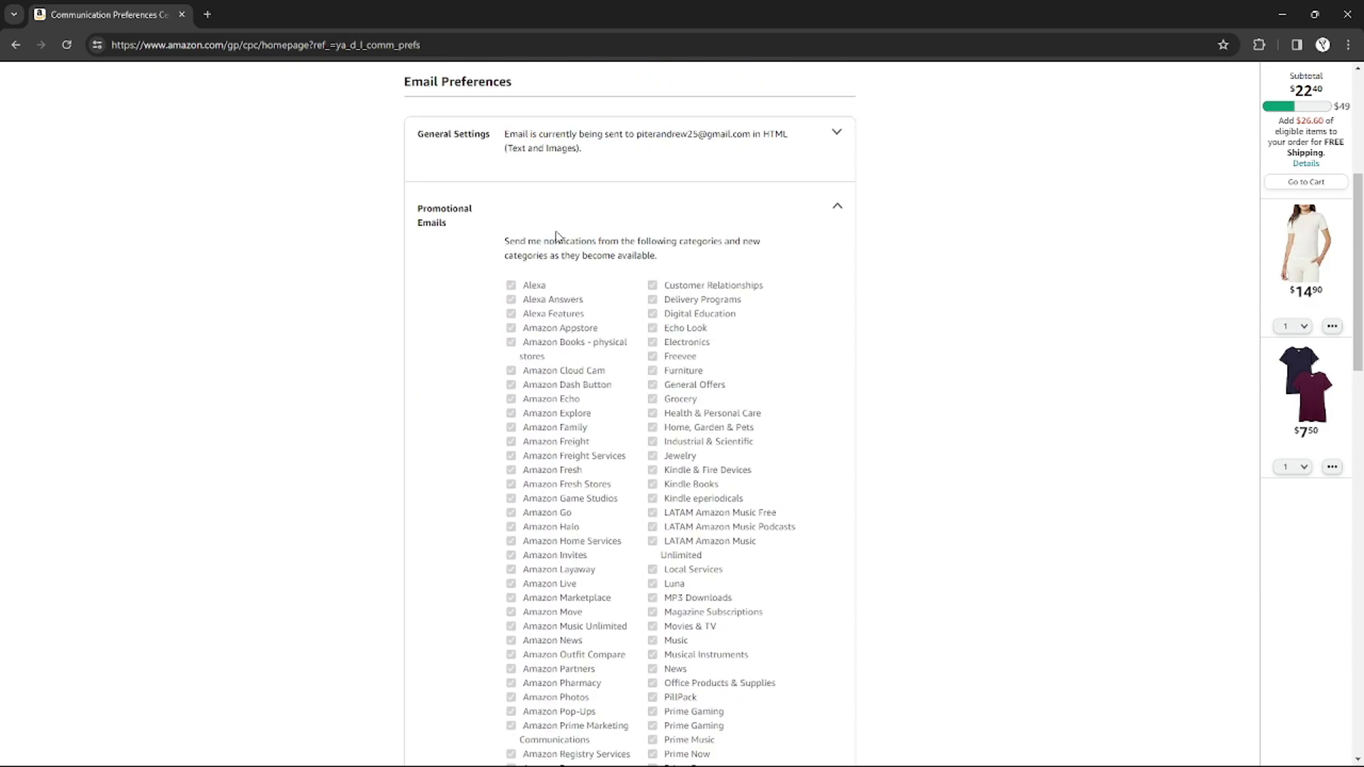
pyautogui.scroll(-6, 553, 313)
pyautogui.scroll(-4, 718, 600)
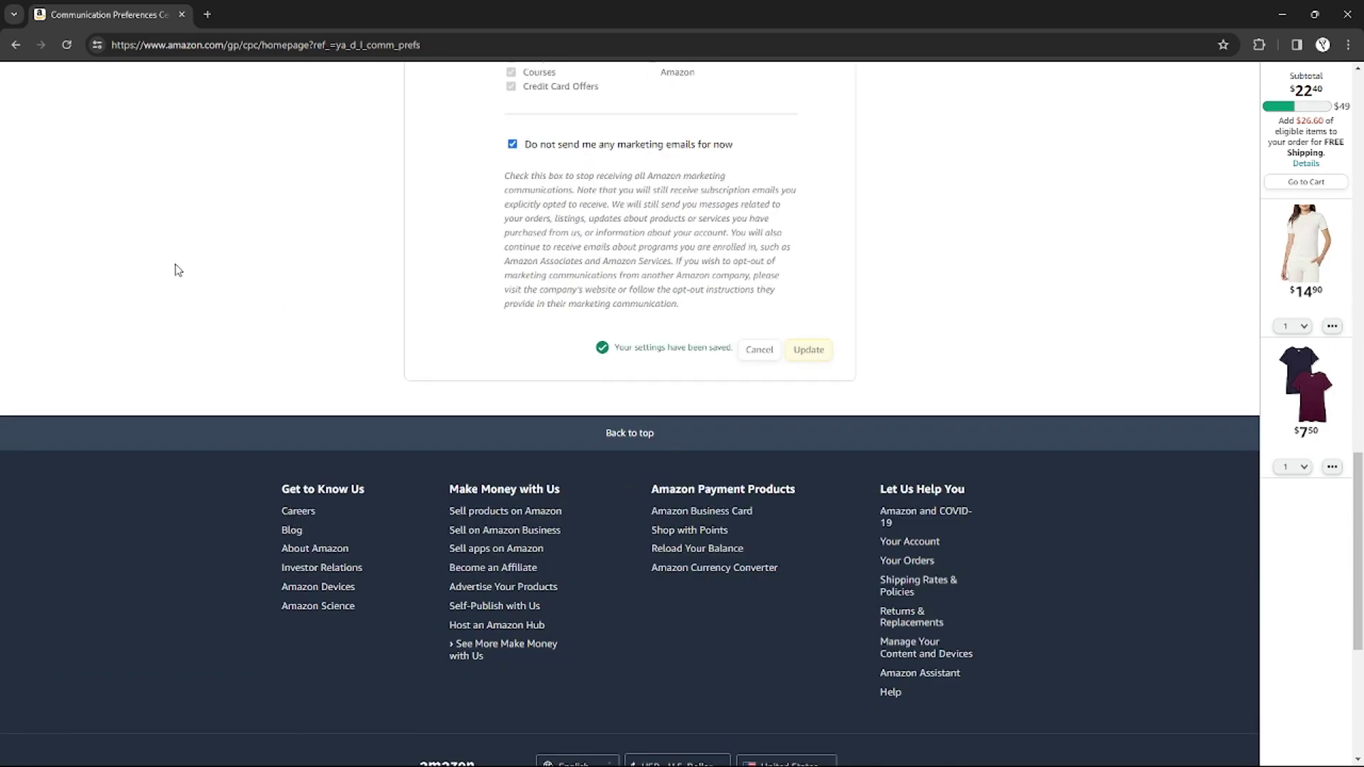
pyautogui.scroll(3, 687, 461)
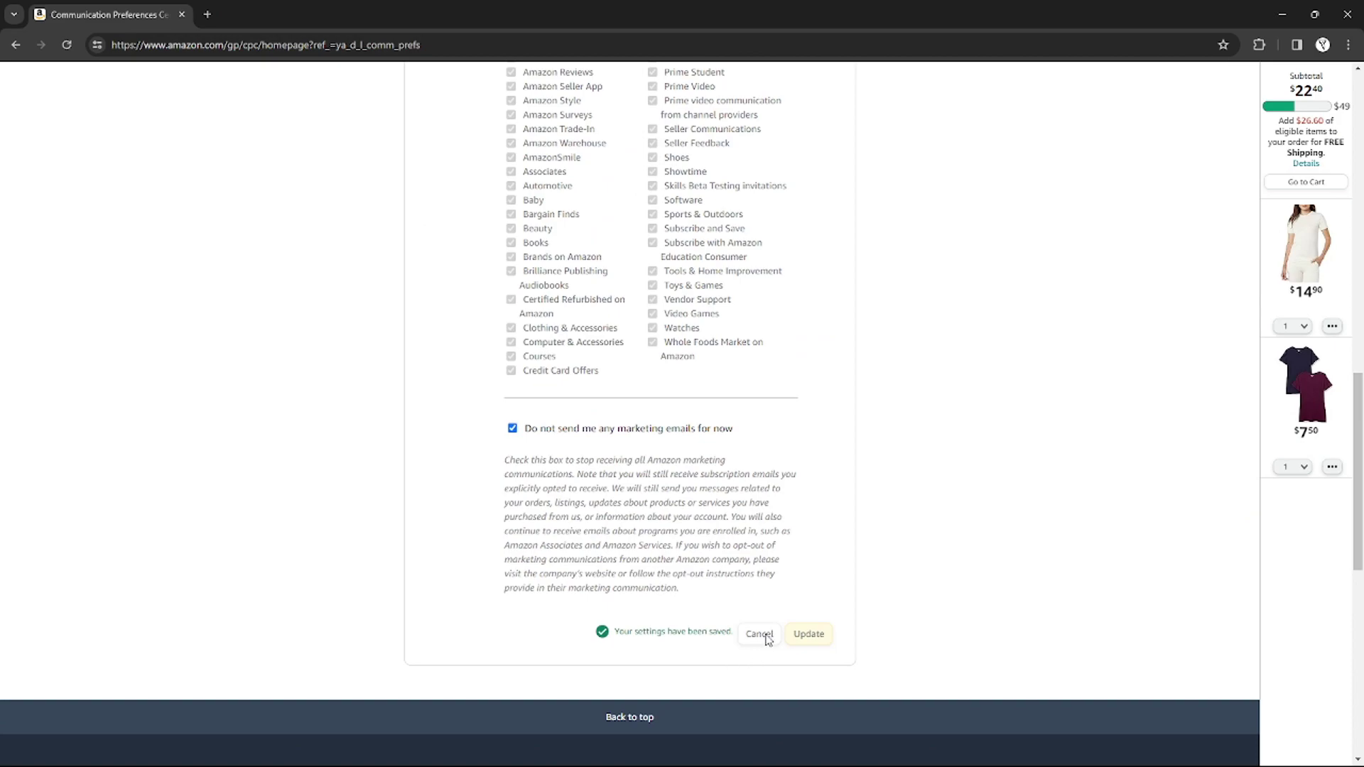
pyautogui.scroll(3, 819, 603)
pyautogui.scroll(4, 812, 596)
pyautogui.scroll(4, 809, 593)
pyautogui.scroll(2, 836, 565)
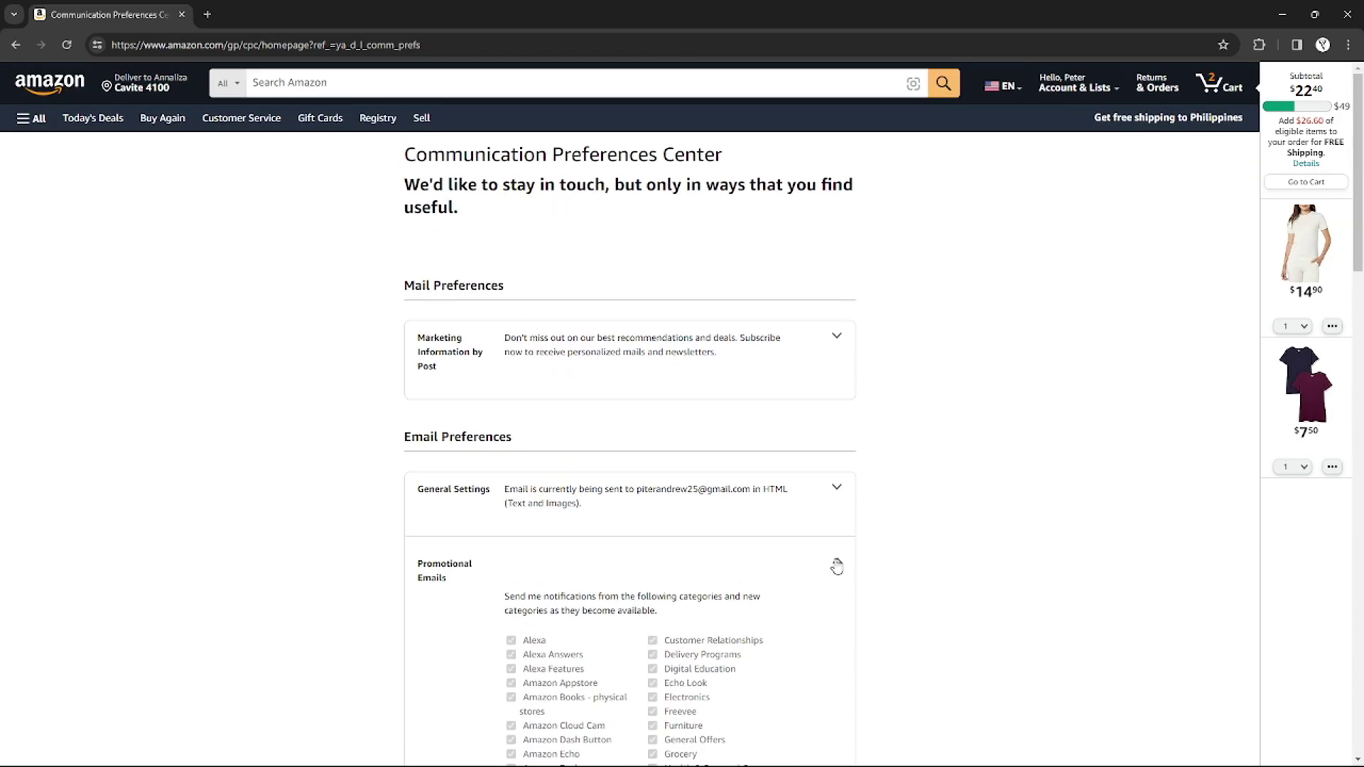
pyautogui.click(837, 566)
pyautogui.scroll(-3, 746, 427)
pyautogui.scroll(3, 624, 252)
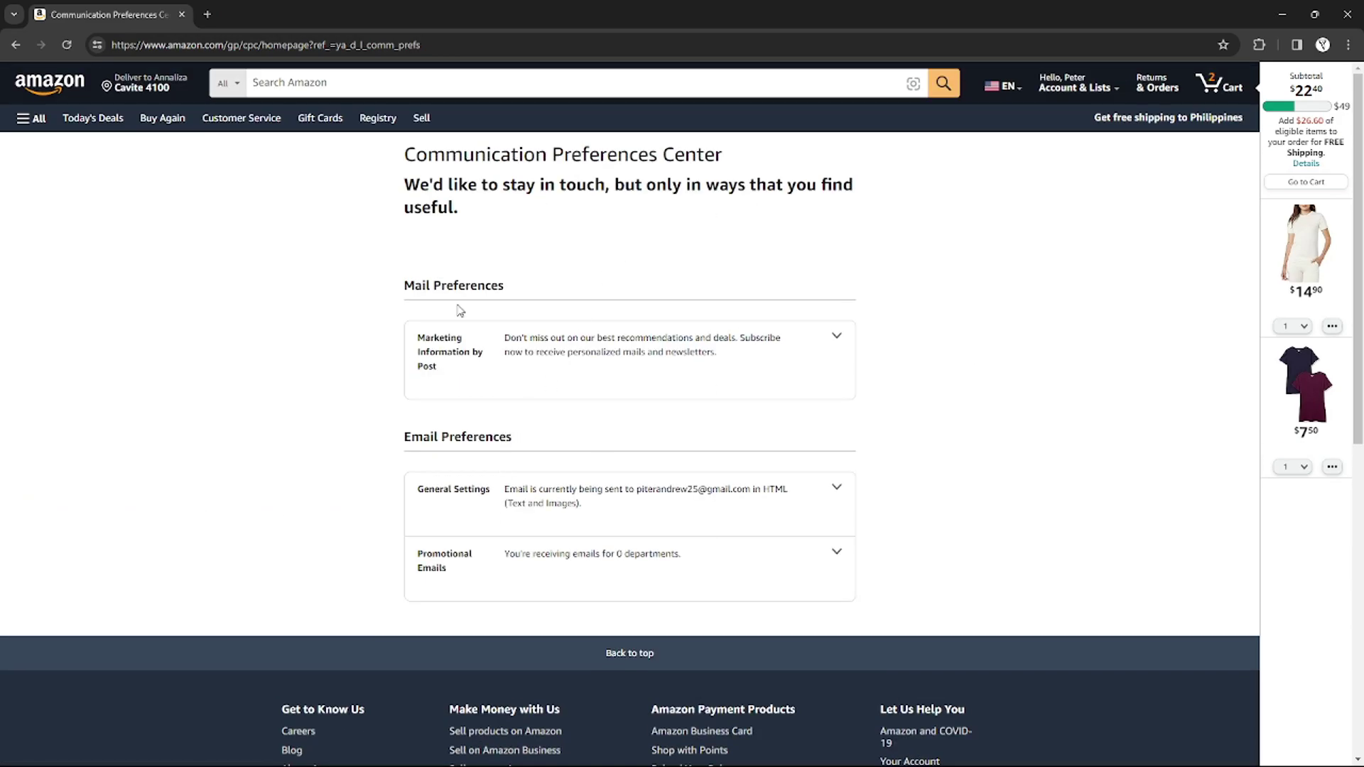